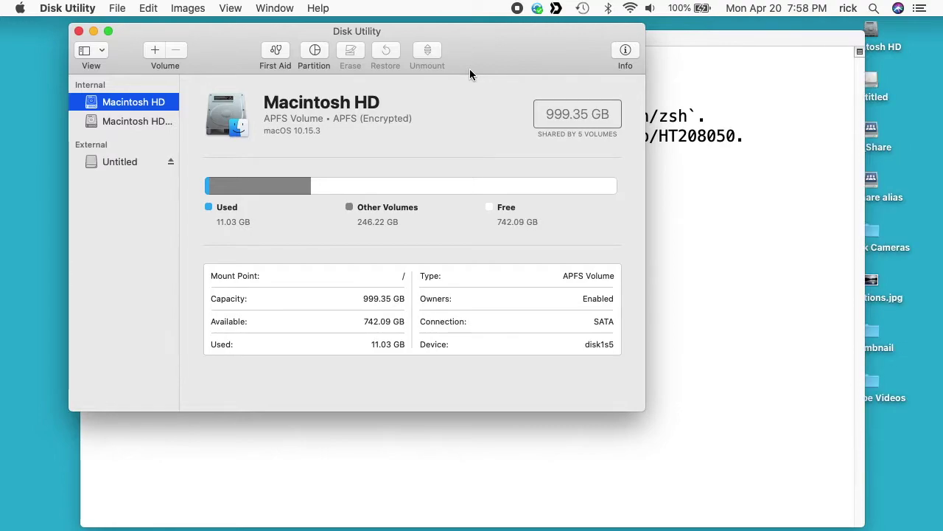
Step: Check which erase formats are offered for the external Untitled volume, and leave without erasing it
click(130, 168)
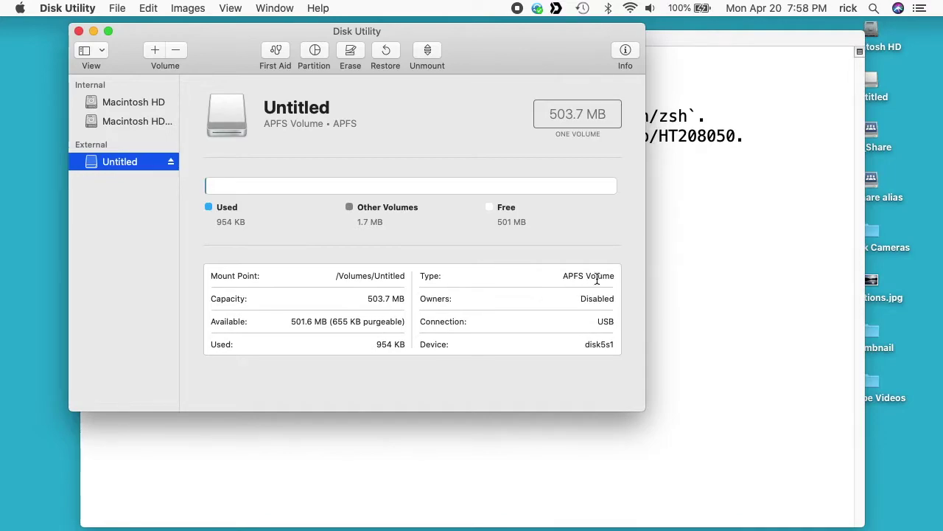
click(351, 53)
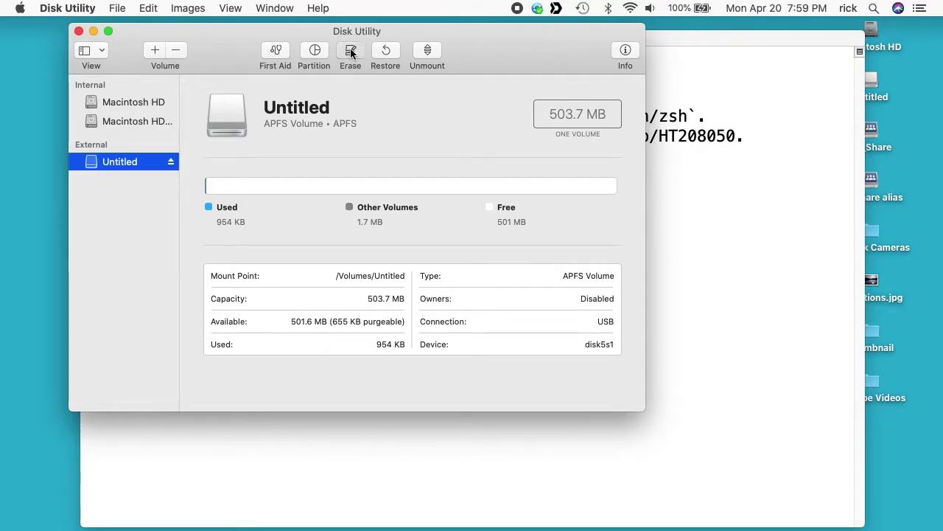
click(337, 180)
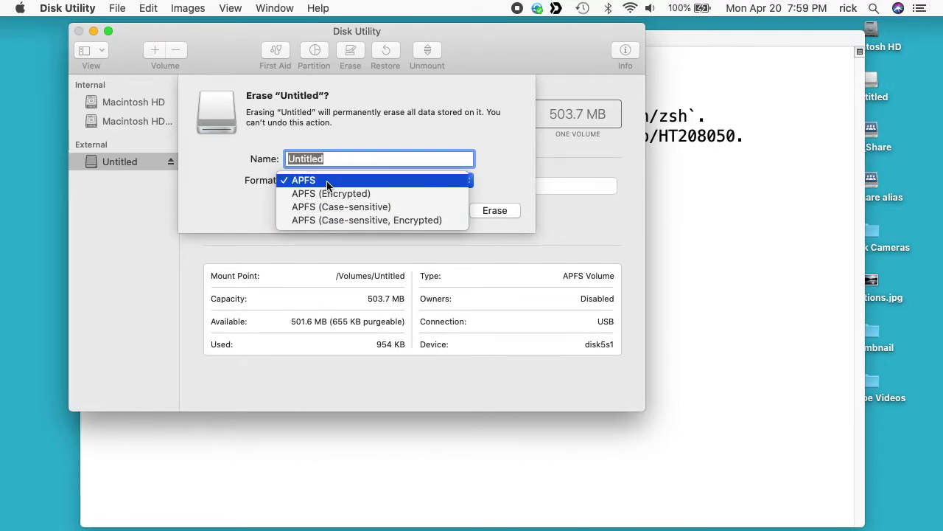
click(342, 130)
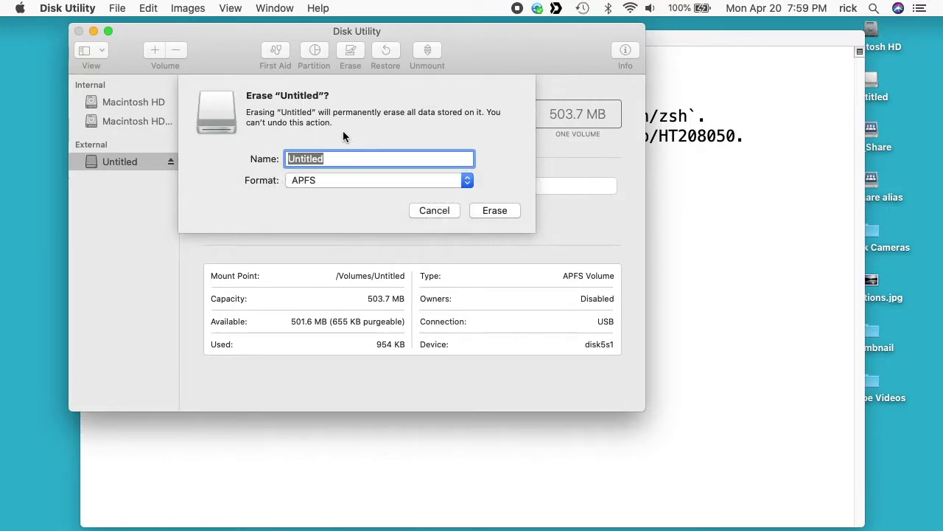
click(431, 212)
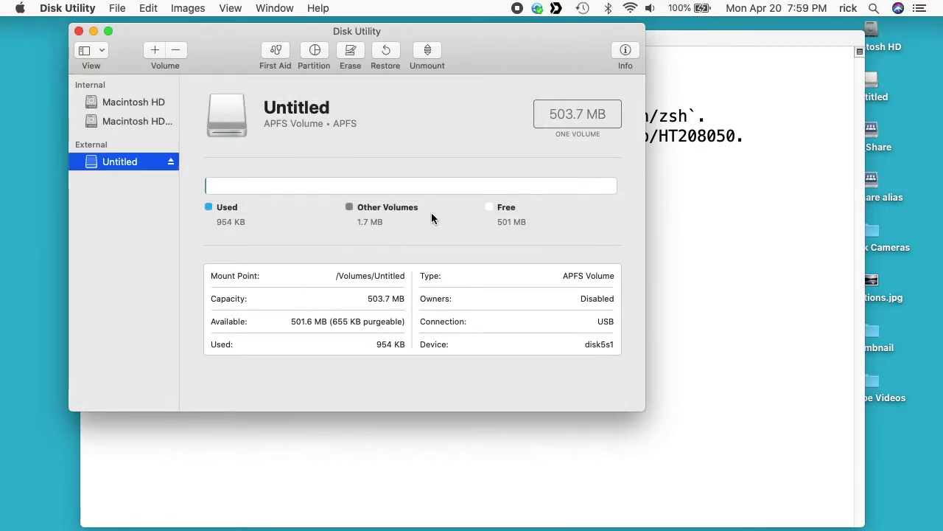
Step: Show all devices in Disk Utility and select the Ut161 USB physical disk
click(103, 49)
click(109, 106)
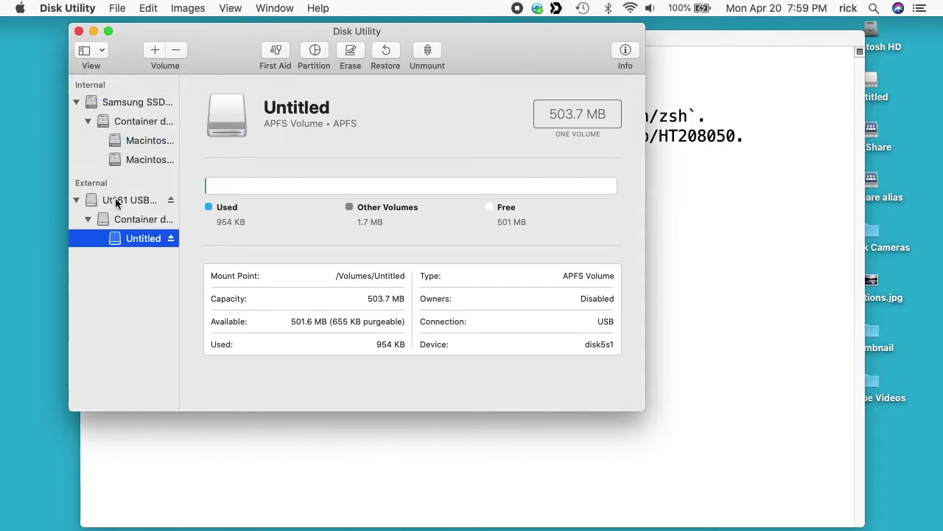
click(116, 205)
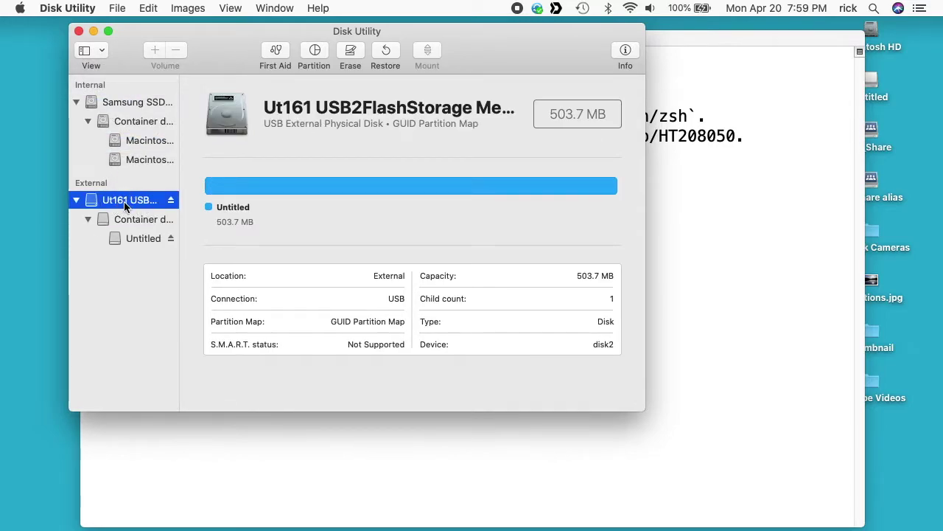
Step: Check which erase formats are offered for the whole Ut161 USB flash disk, and leave without erasing it
click(353, 58)
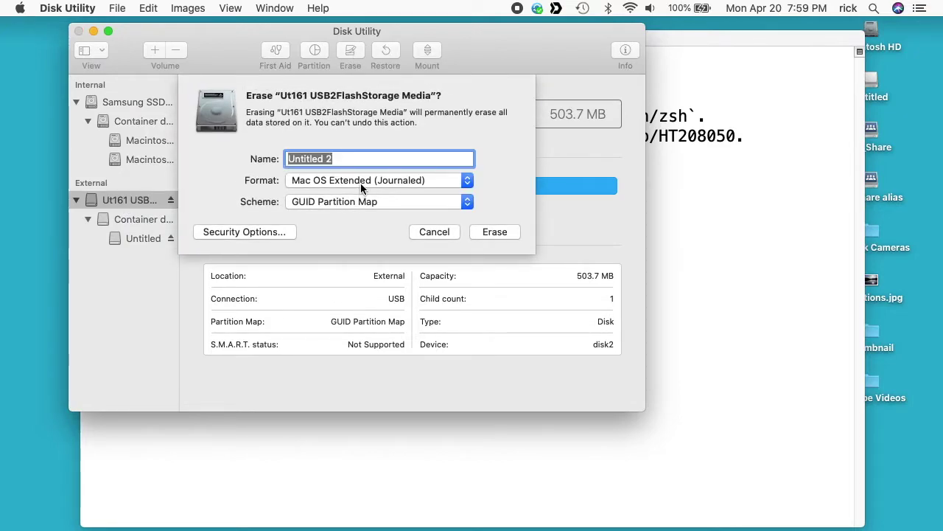
click(360, 183)
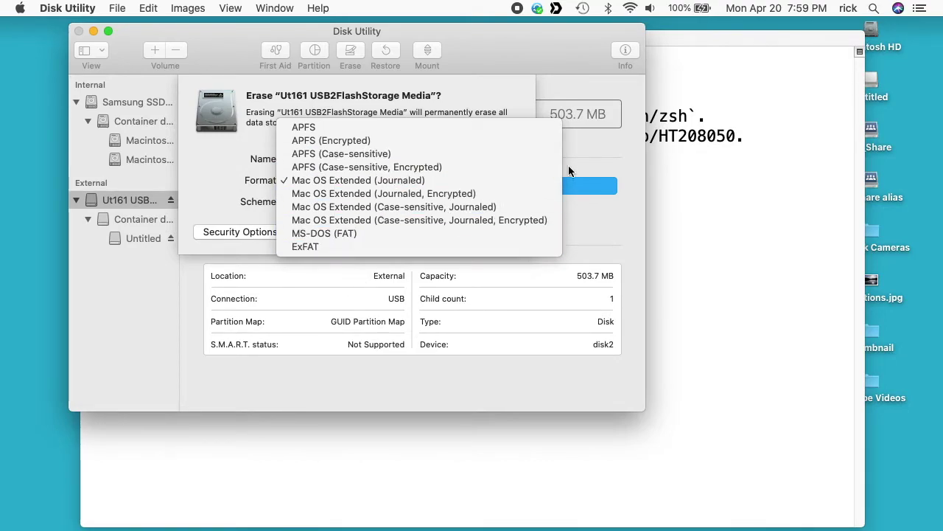
click(589, 227)
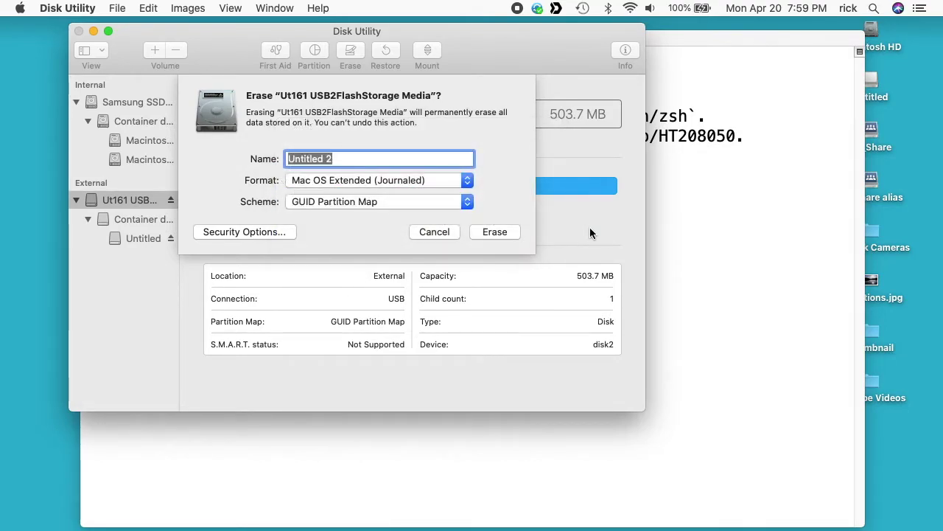
click(452, 231)
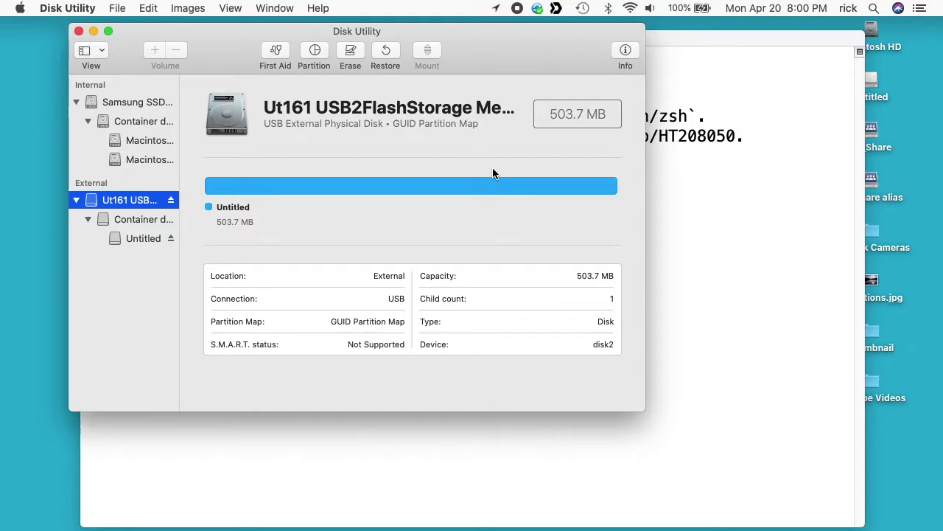
Step: Switch to Terminal, clear its screen and list all disks with diskutil list
click(777, 241)
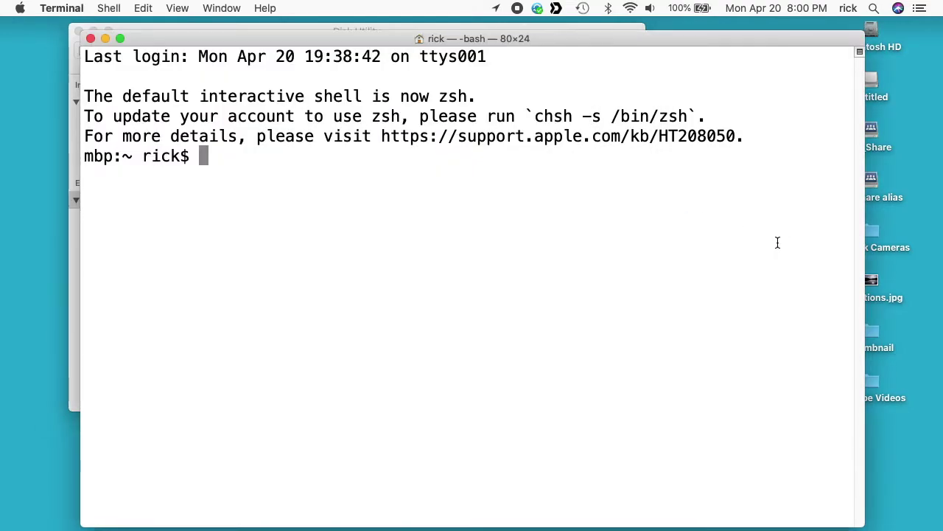
text(clear)
key(Return)
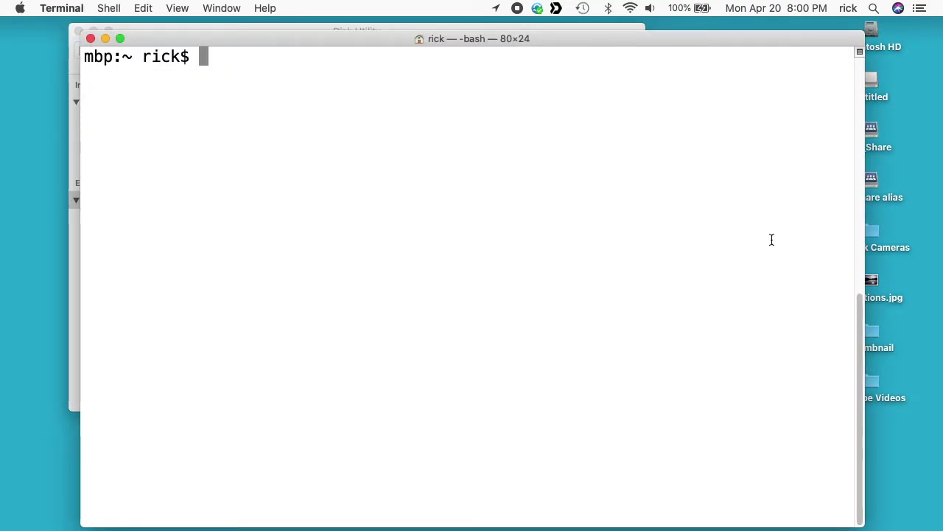
text(diskutil list)
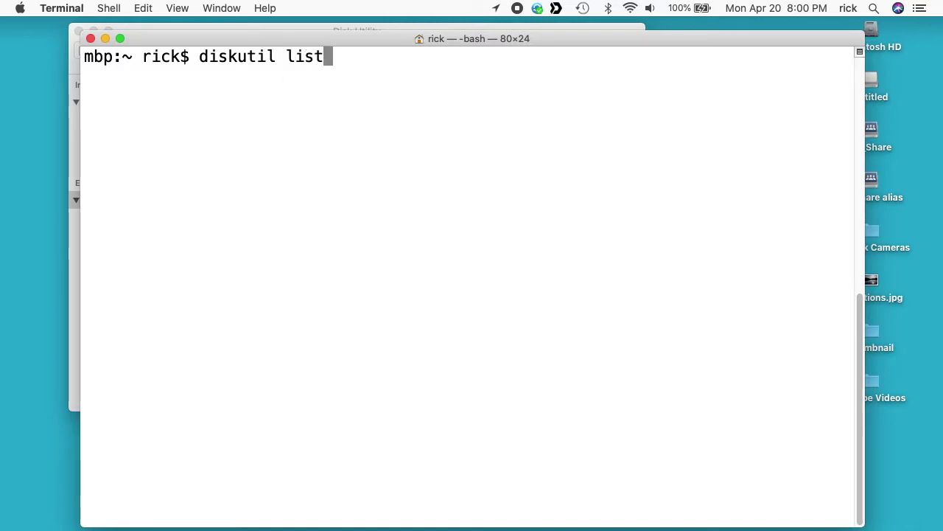
key(Return)
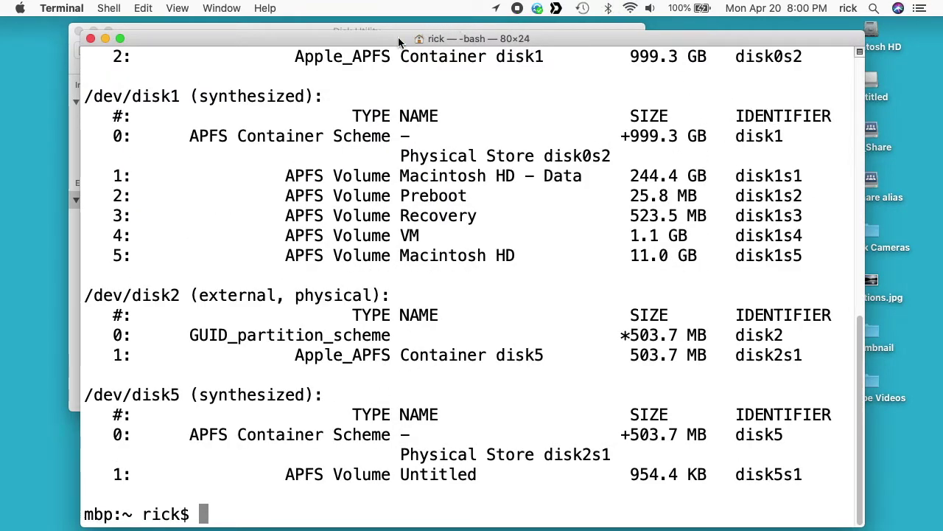
Step: Compare the device identifiers of the USB disk and its Untitled volume in Disk Utility with the Terminal disk list
drag(398, 42, 447, 36)
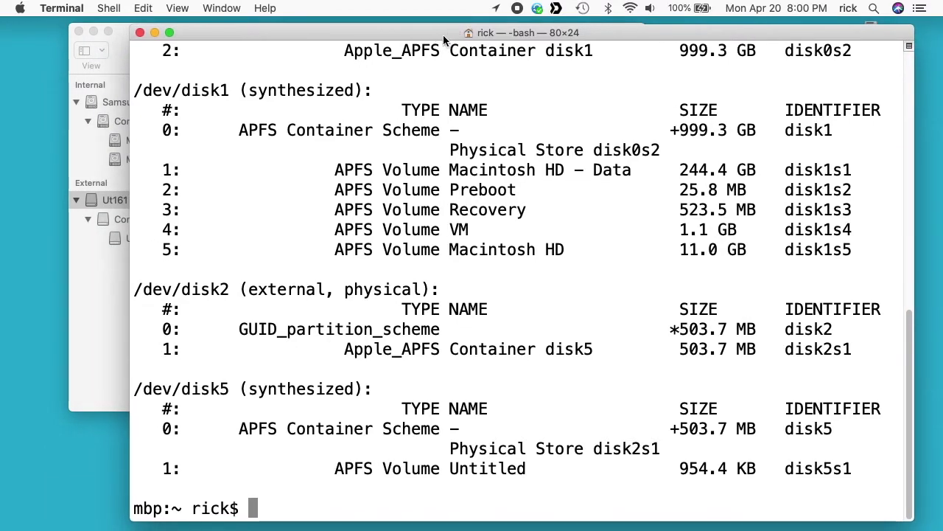
click(98, 287)
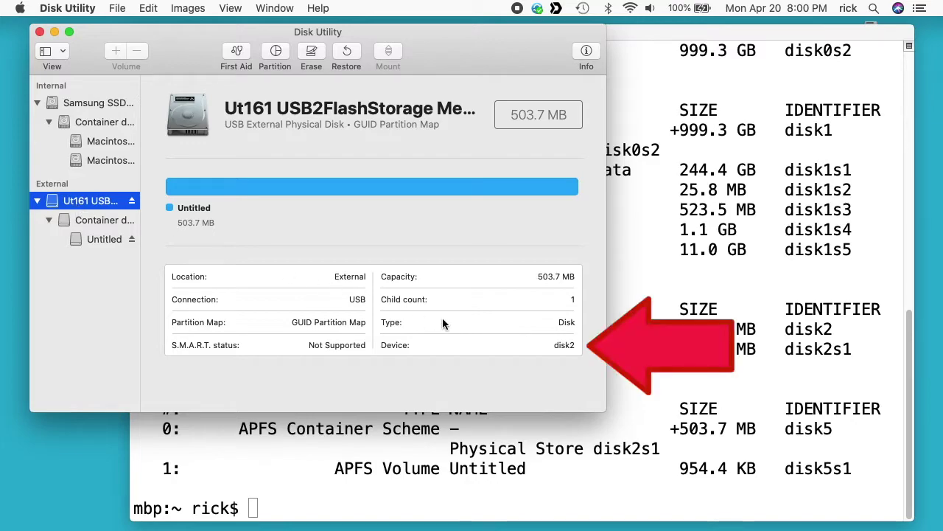
click(679, 376)
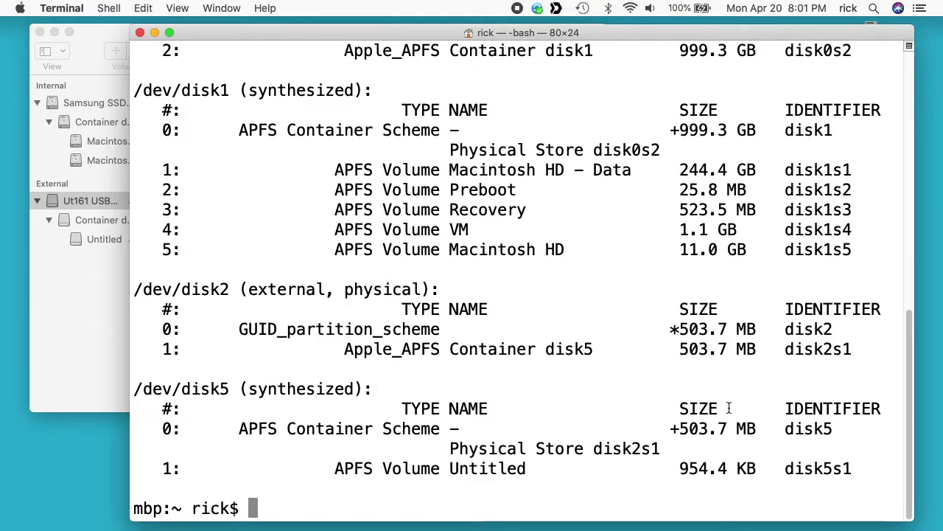
click(111, 254)
click(102, 219)
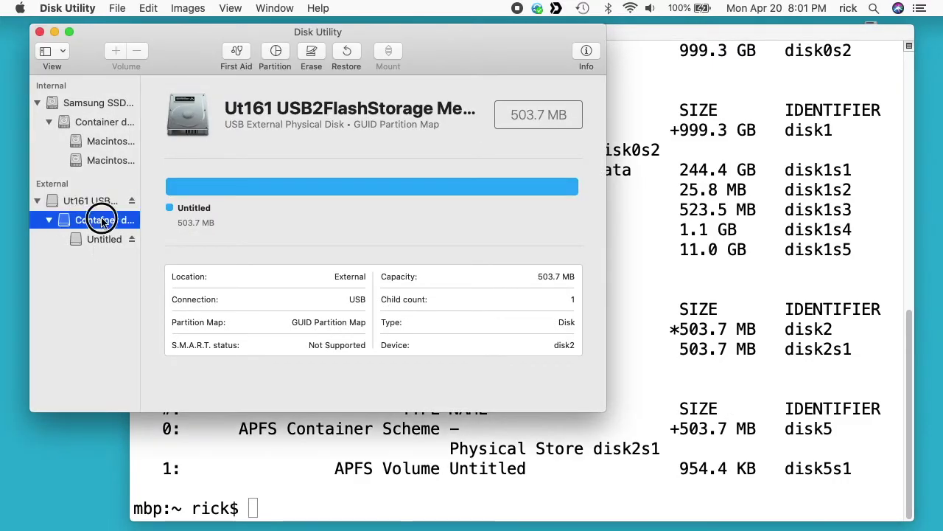
click(102, 239)
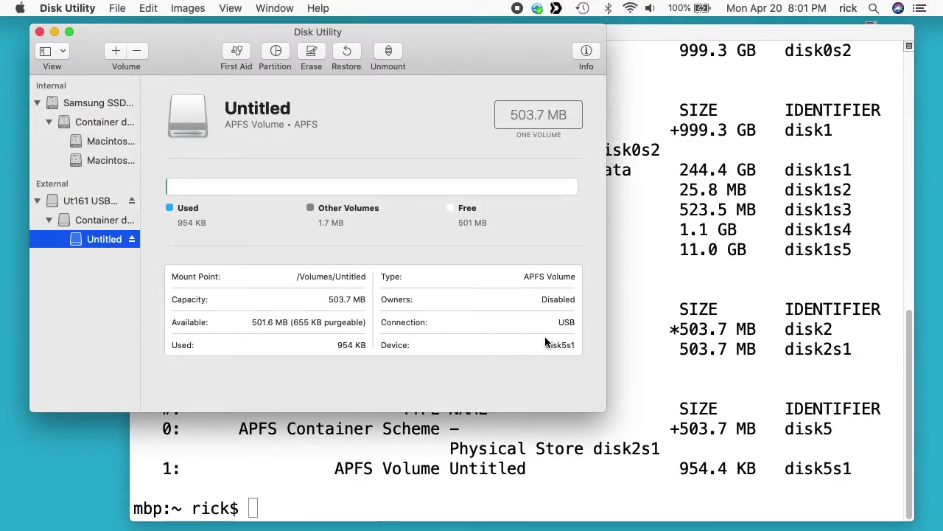
Step: Unmount the synthesized USB container in Terminal with sudo diskutil umountDisk /dev/disk5, entering the account password
click(258, 508)
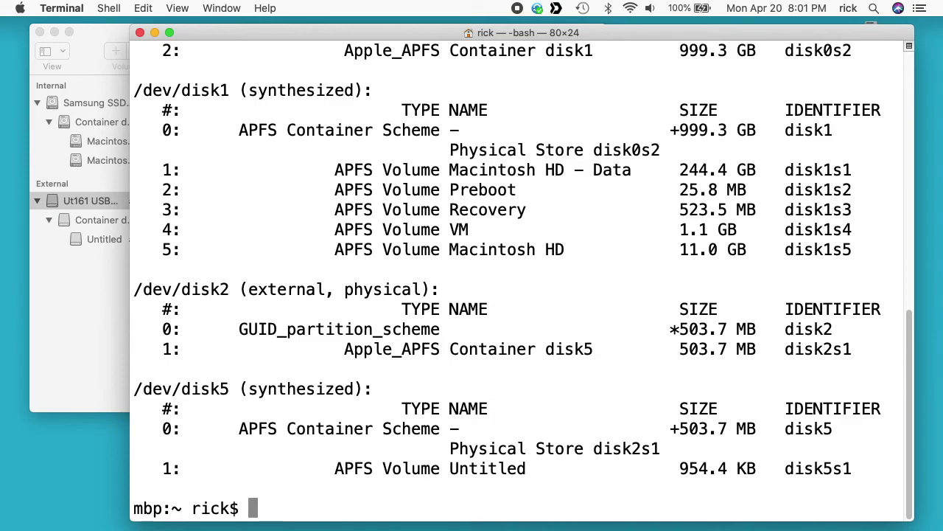
text(sudo dis)
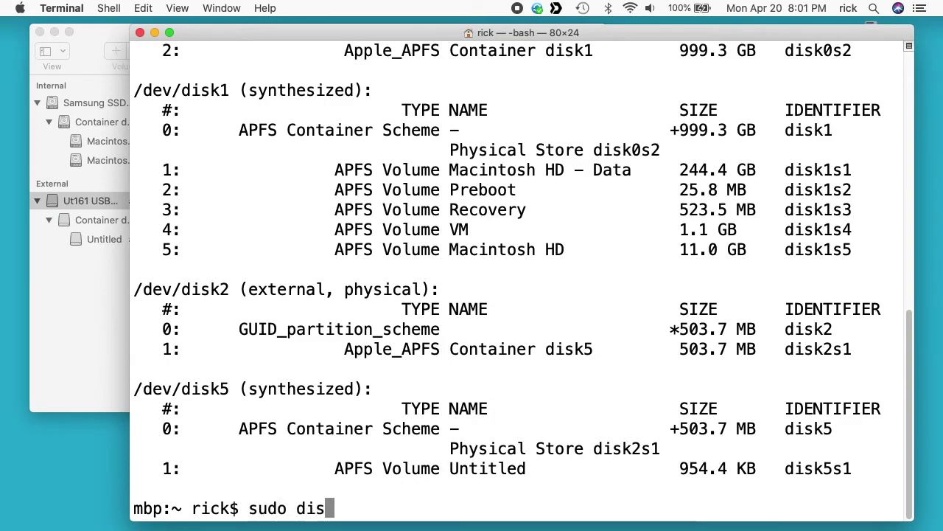
text(kutil )
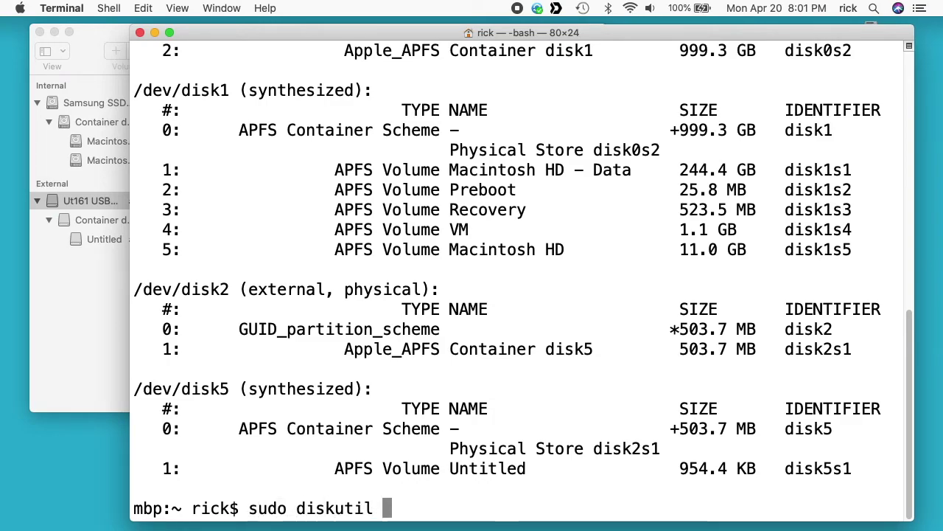
text(umountDisk)
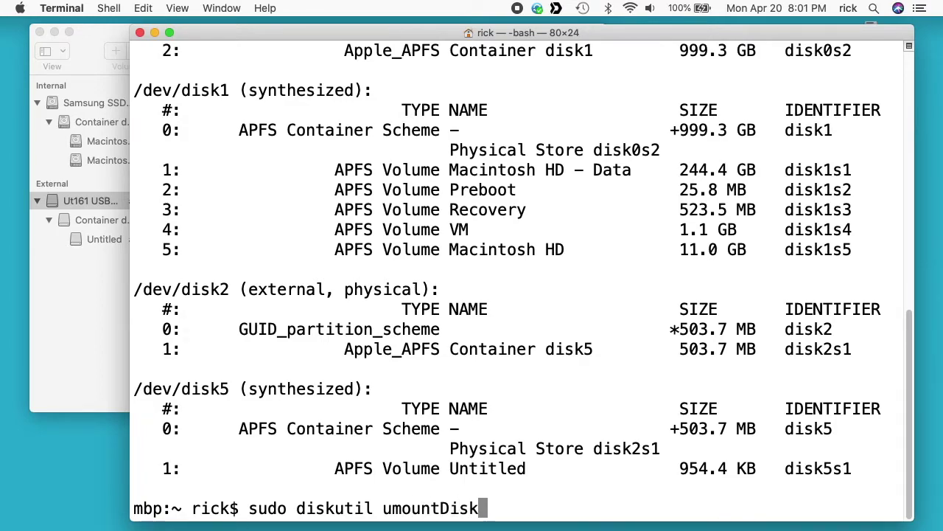
text( /)
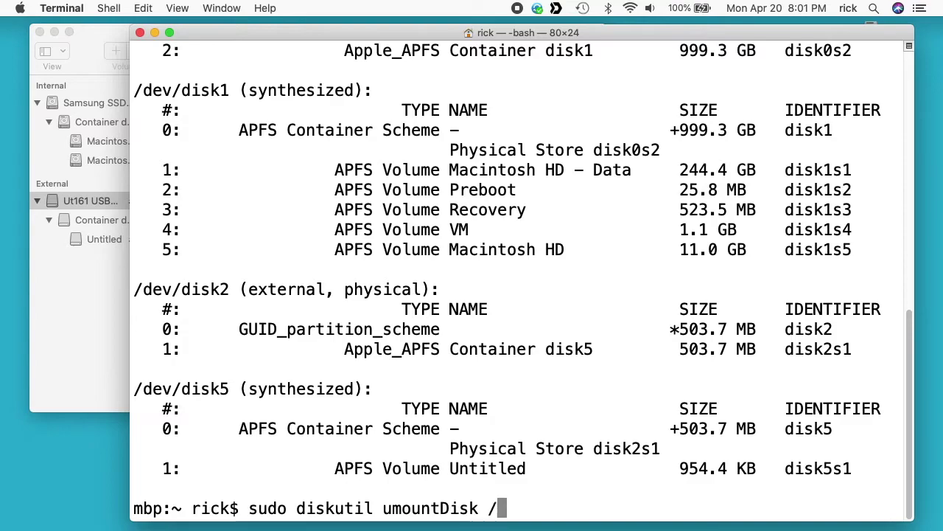
text(dev/d)
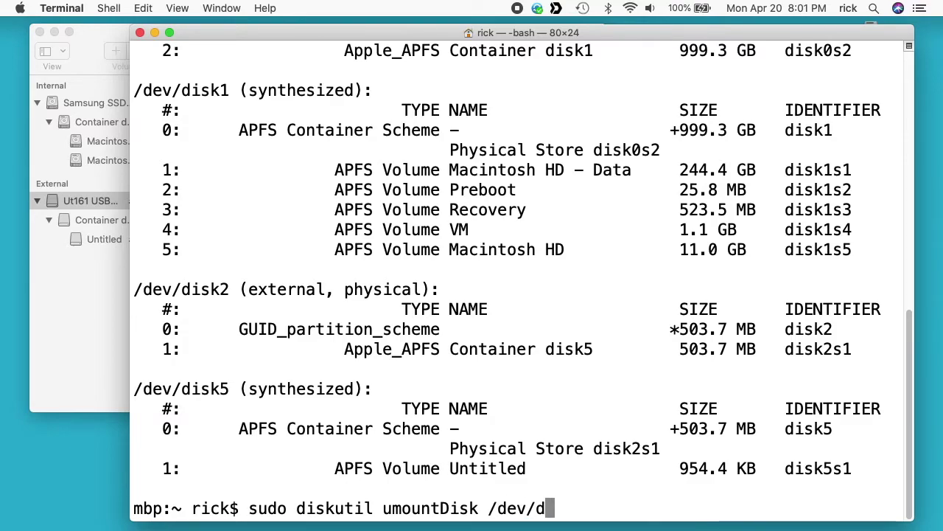
text(isk5)
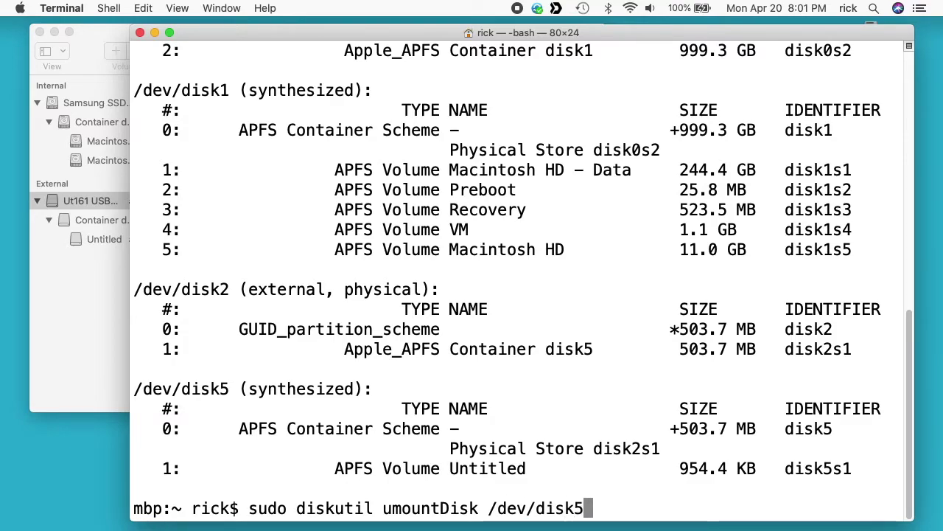
key(Return)
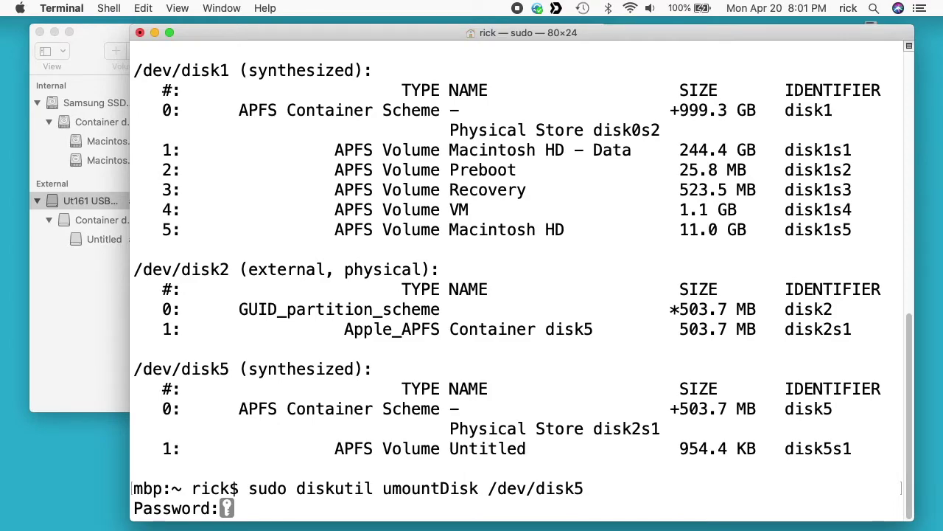
key(Return)
Step: List the disks again with diskutil list and unmount the physical USB disk with sudo diskutil umountDisk /dev/disk2
text(diskutil list)
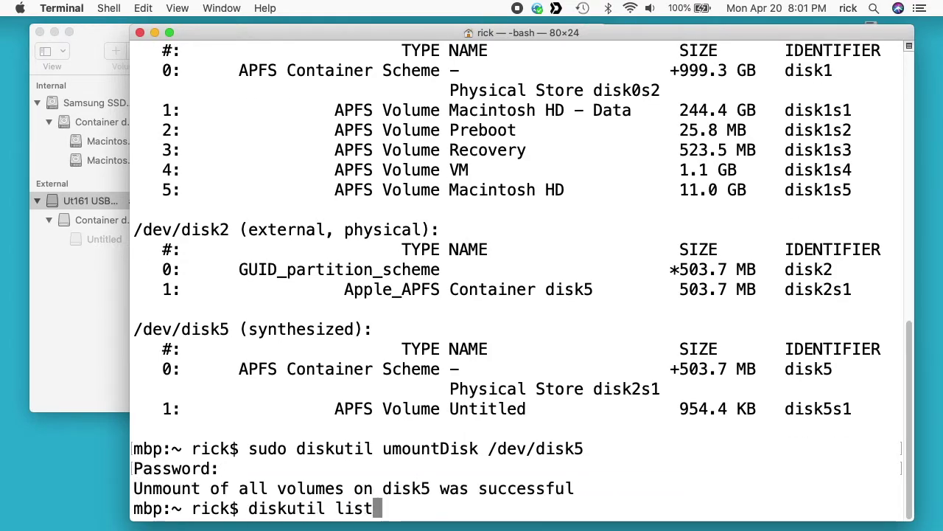
key(Return)
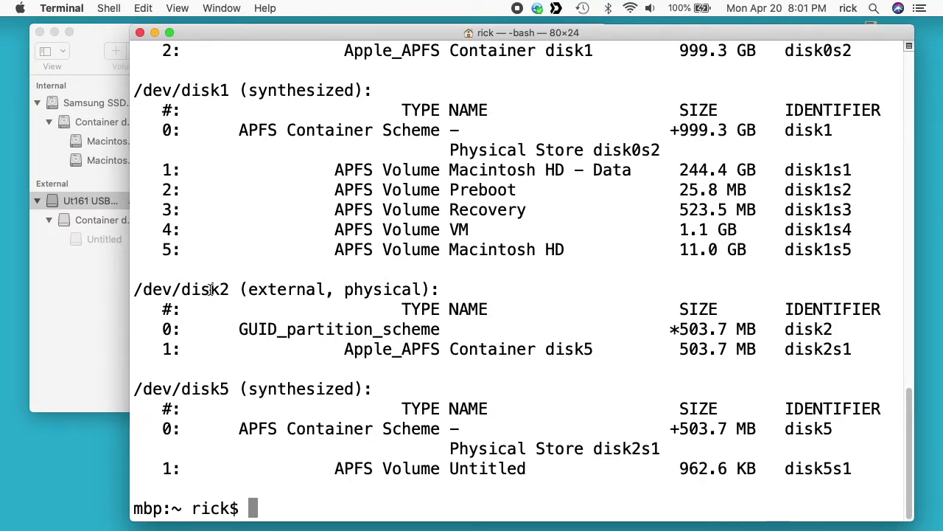
key(Up)
key(Up)
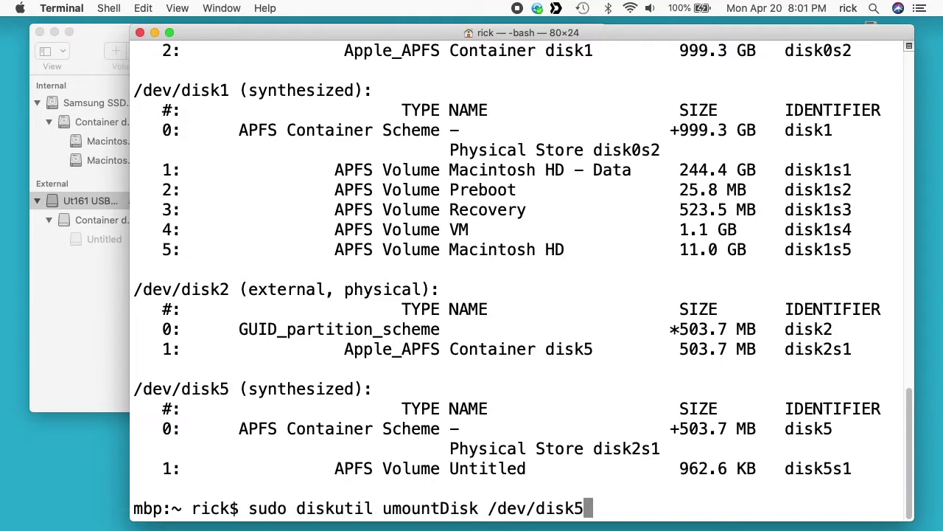
key(BackSpace)
text(2)
key(Return)
Step: Rerun diskutil list to recheck the external disk's identifiers
key(Up)
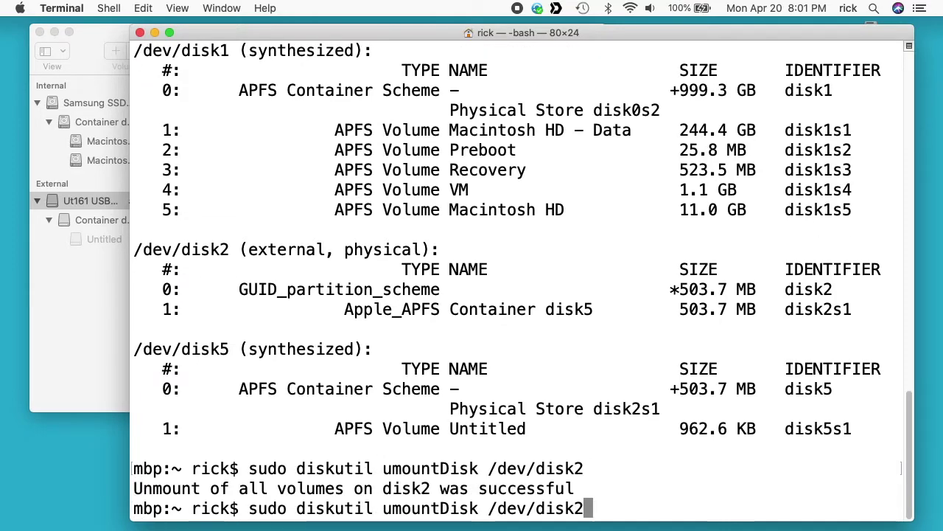
key(Up)
key(Return)
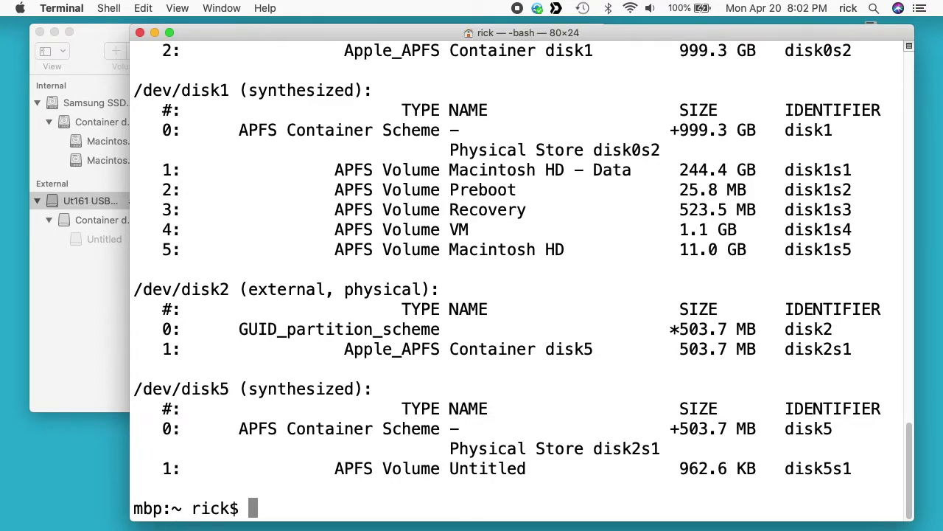
Step: Zero the start of the USB disk with sudo dd if=/dev/zero of=/dev/disk2 bs=1m count=1 and relist the disks with diskutil list
text(sudo d)
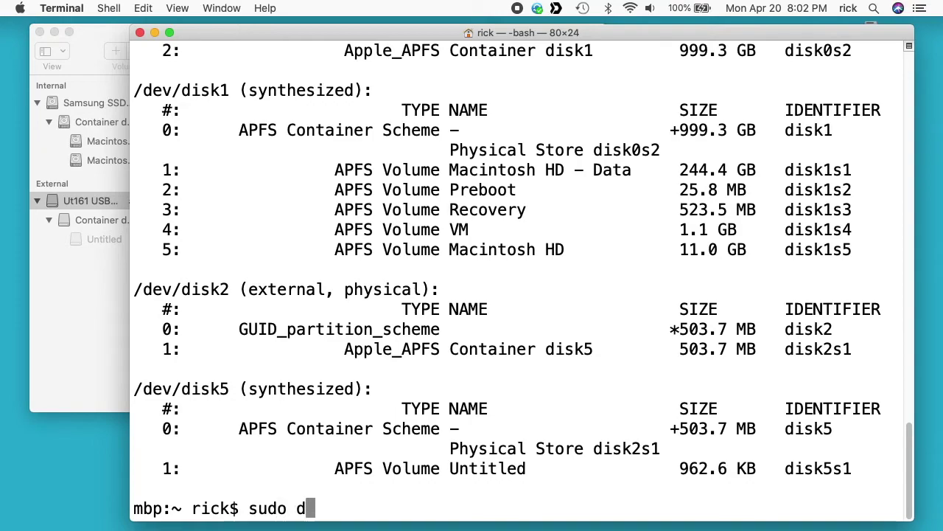
text(d if=)
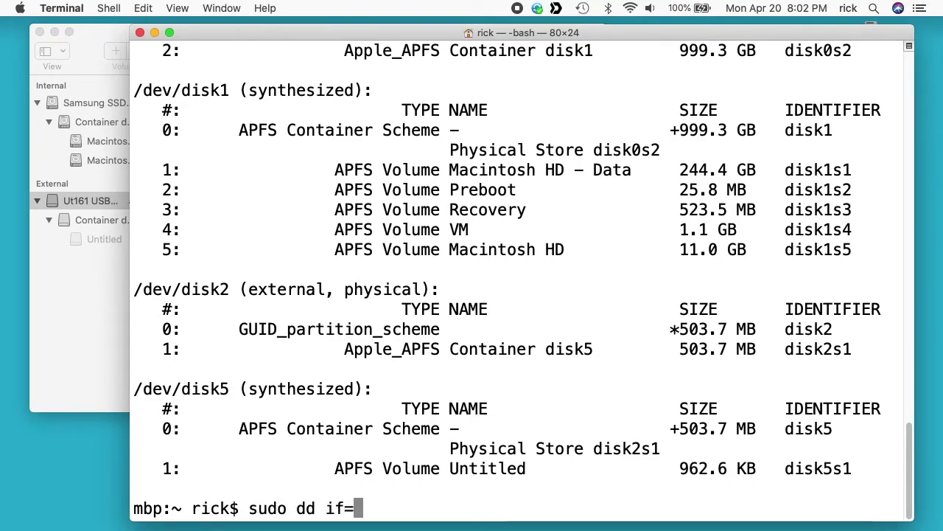
text(/dev/)
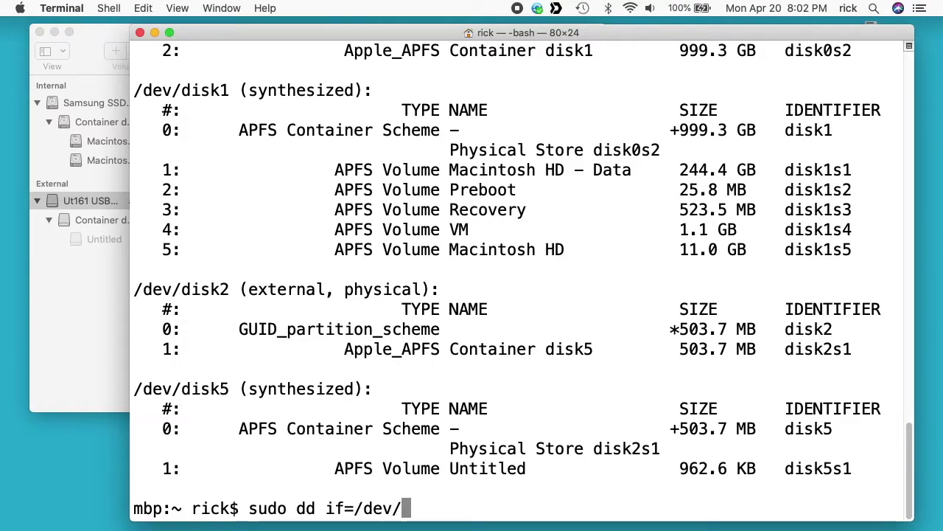
text(zero of=/dev/)
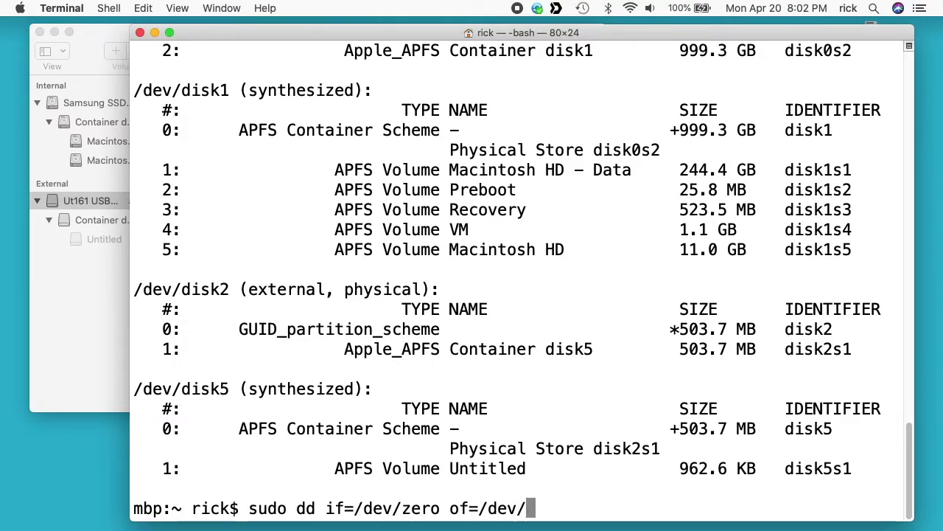
text(disk)
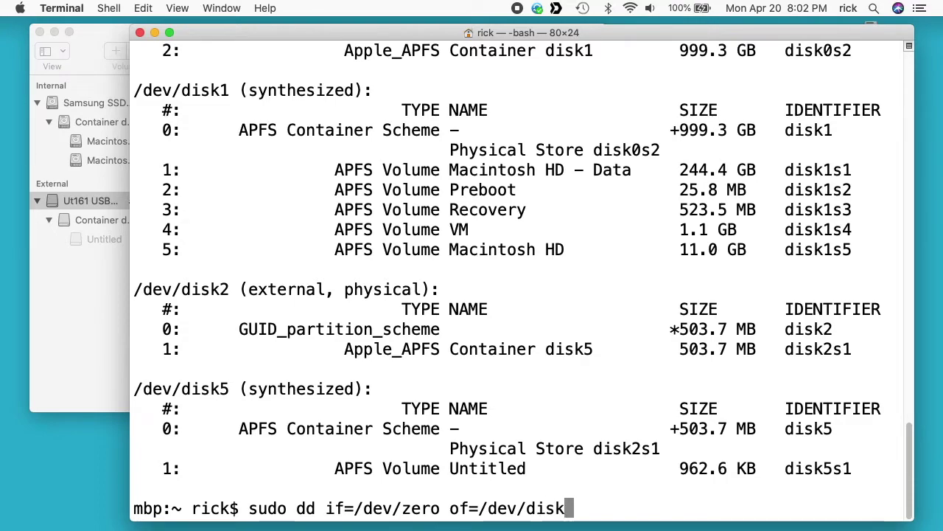
text(2 bs)
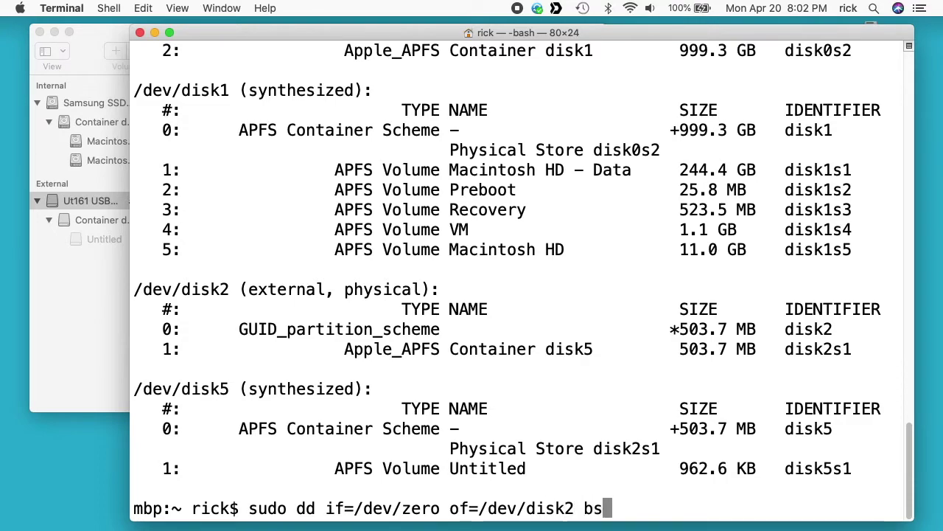
text(=1m count=1)
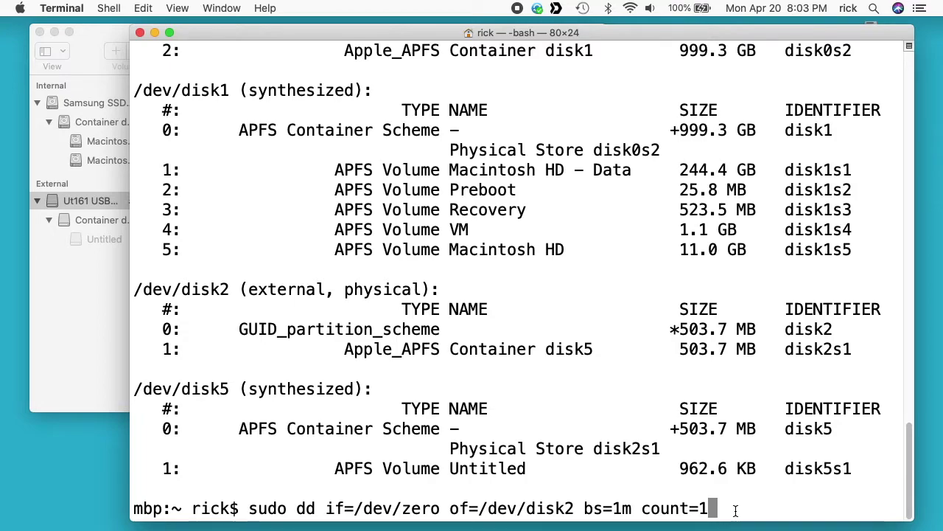
key(Return)
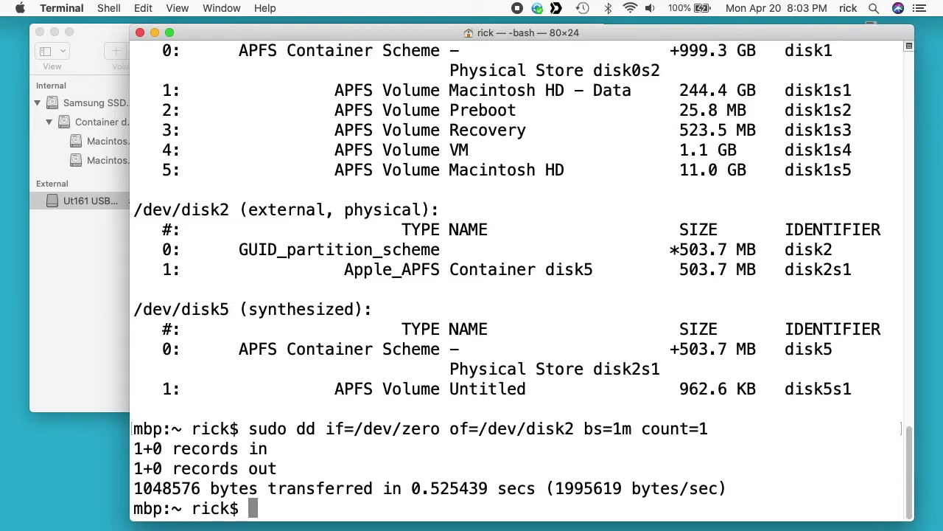
text(diskutil list)
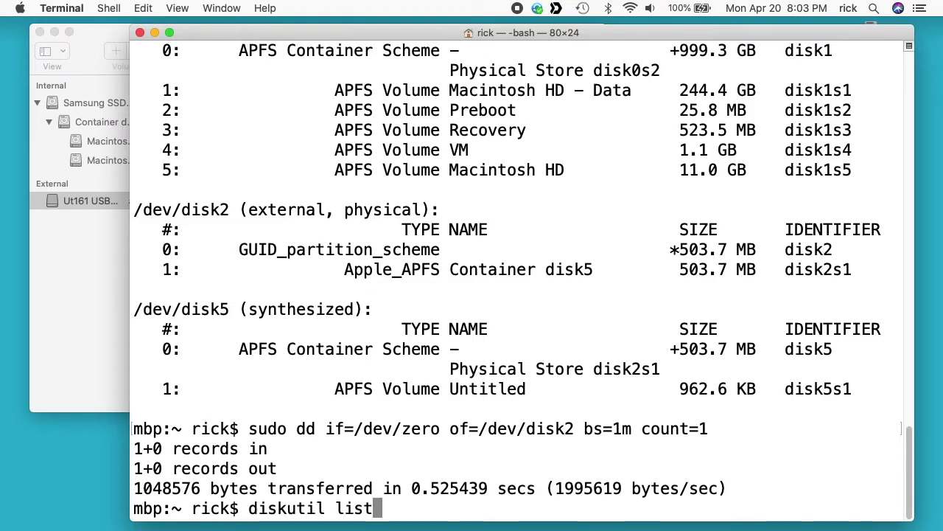
key(Return)
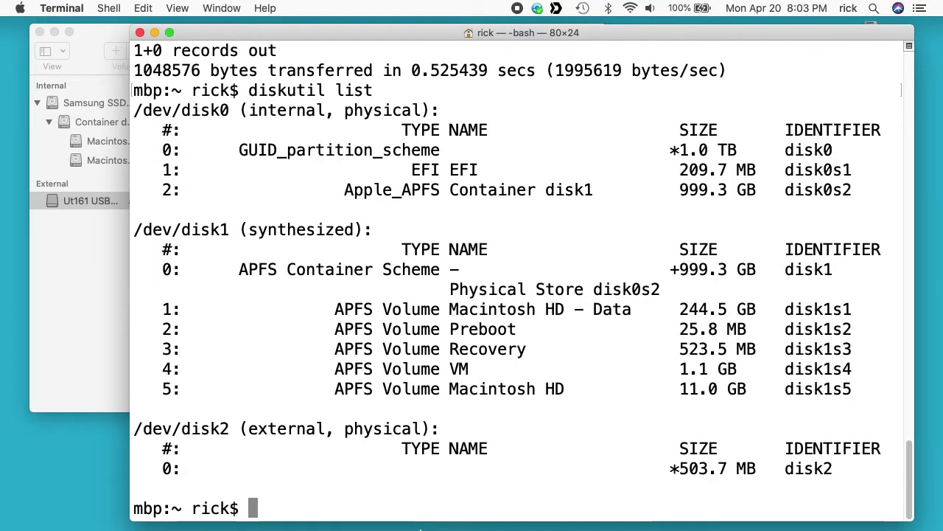
Step: Switch to Disk Utility and erase the external USB flash disk in MS-DOS (FAT) format with the GUID Partition Map scheme
click(75, 306)
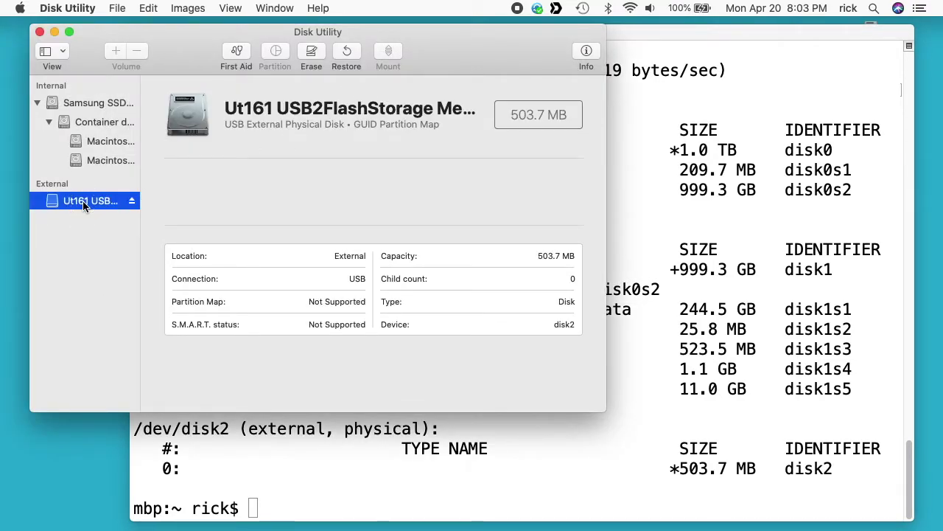
click(309, 54)
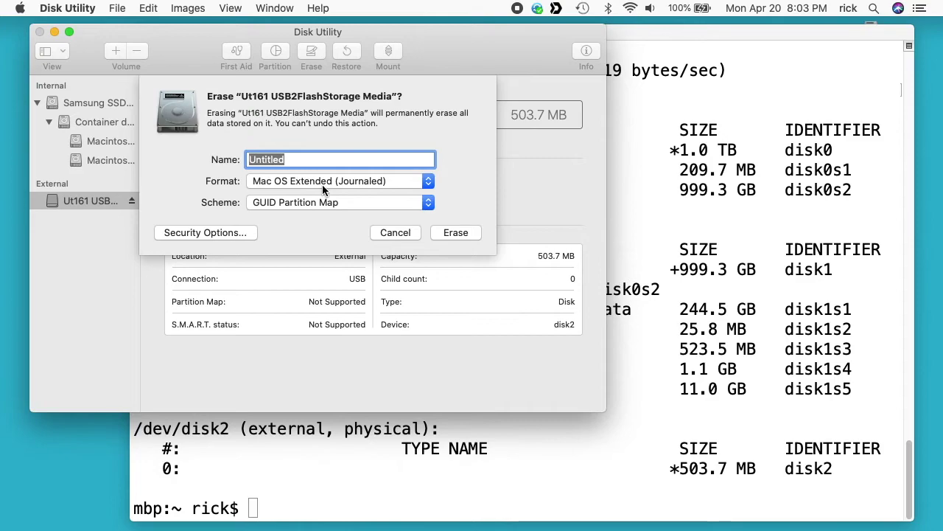
click(328, 181)
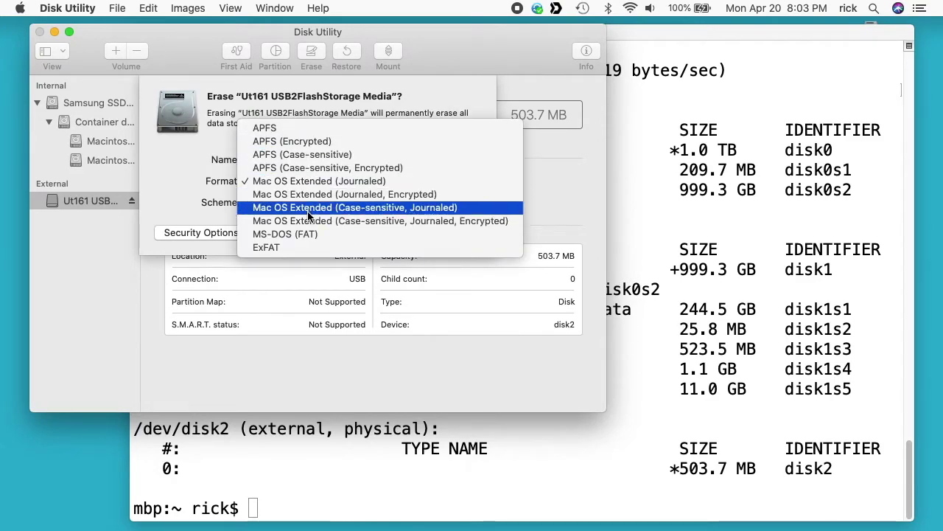
click(302, 234)
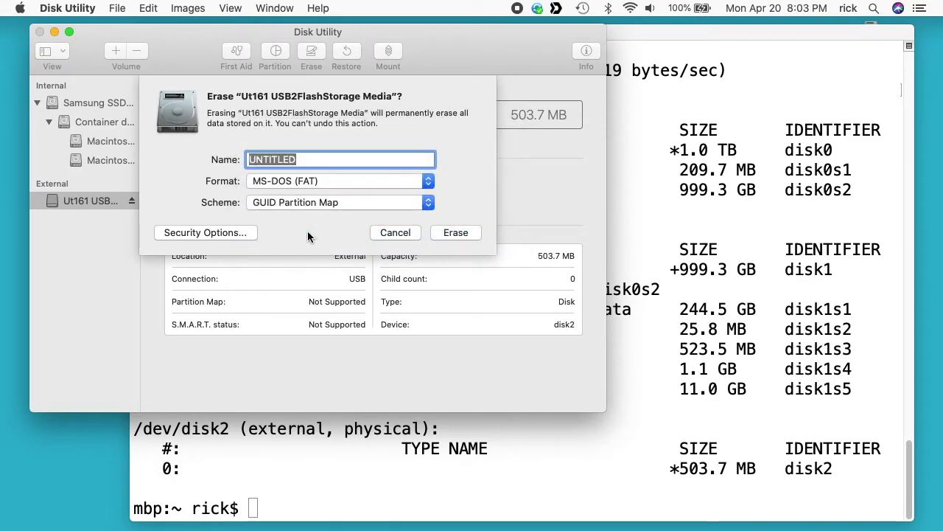
click(455, 232)
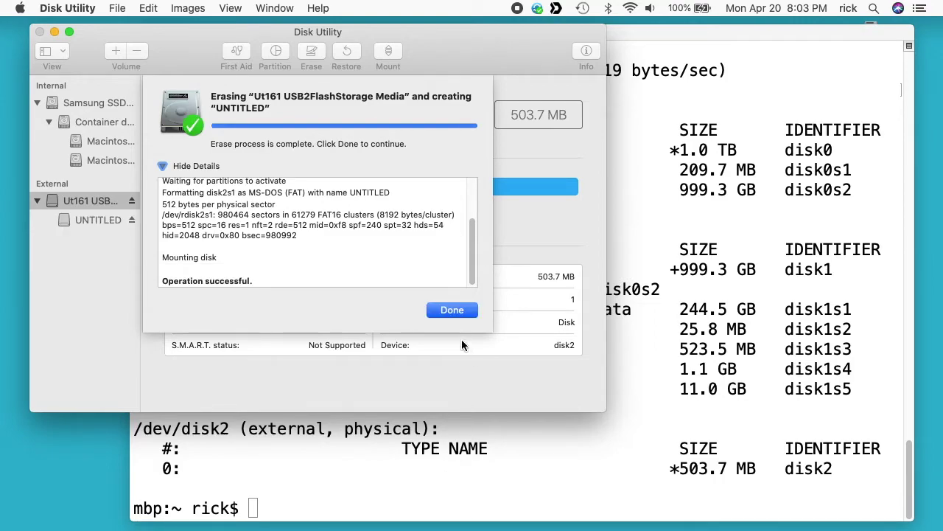
click(461, 309)
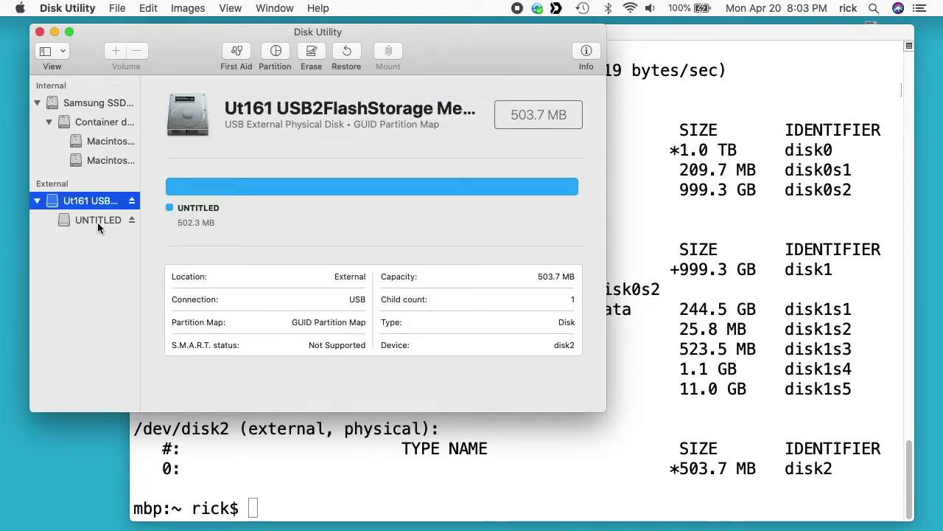
Step: View the UNTITLED volume's details in Disk Utility and rerun diskutil list in Terminal to check the reformatted USB disk
click(97, 220)
key(super+Tab)
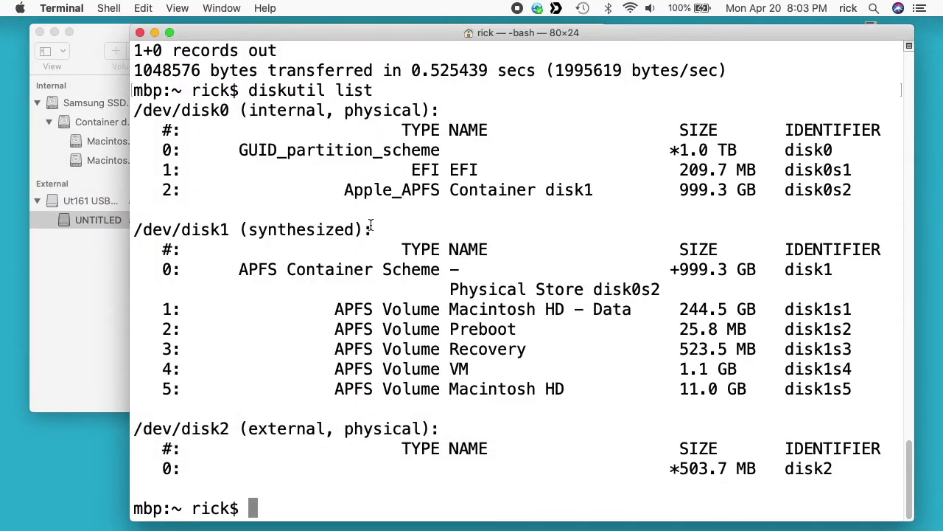
key(Up)
key(Return)
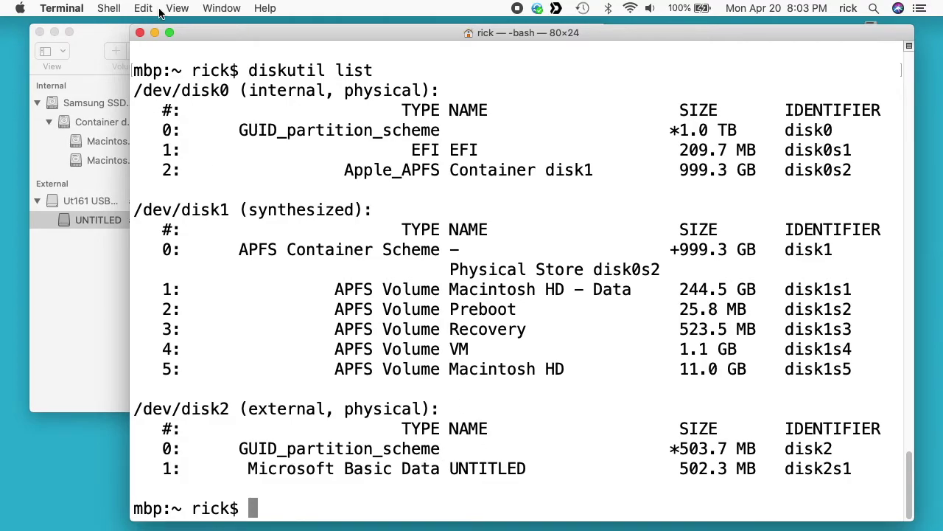
Step: Close the Terminal window and briefly open the UNTITLED volume from the desktop in Finder to check its contents
key(super+w)
double_click(885, 86)
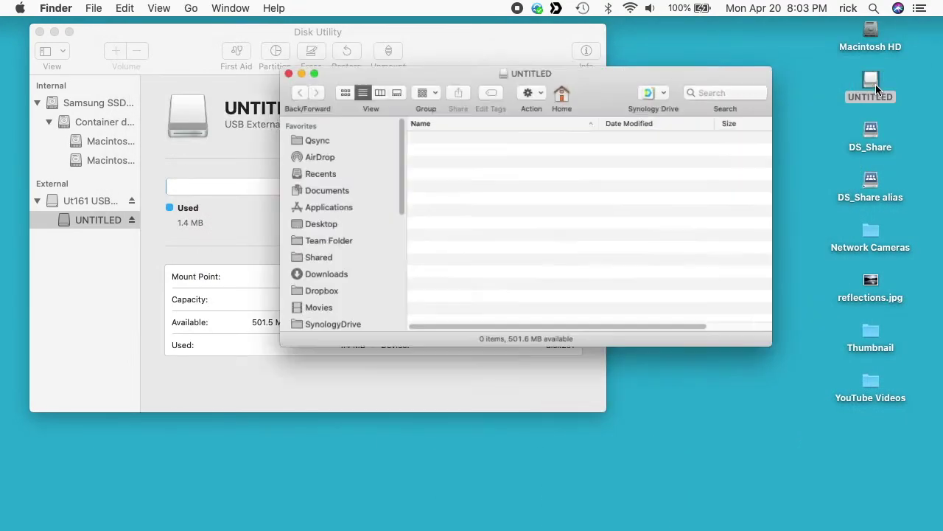
click(197, 75)
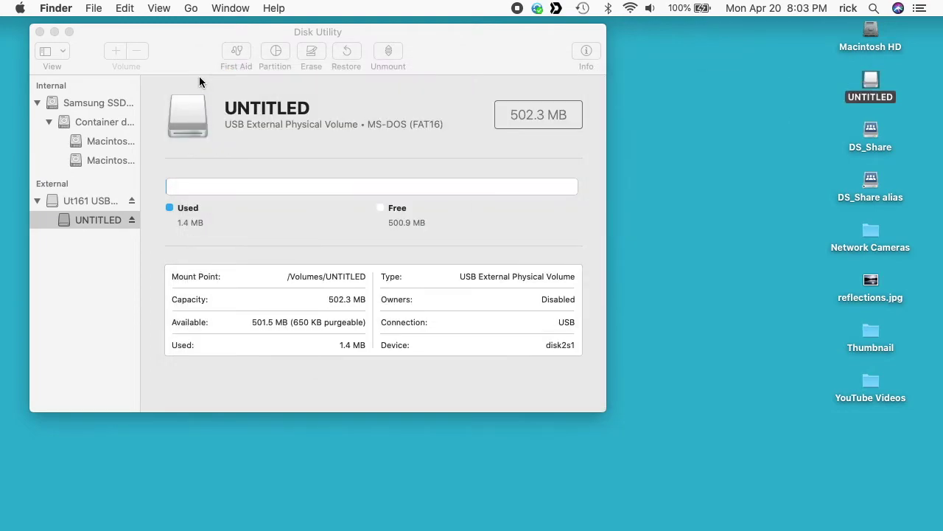